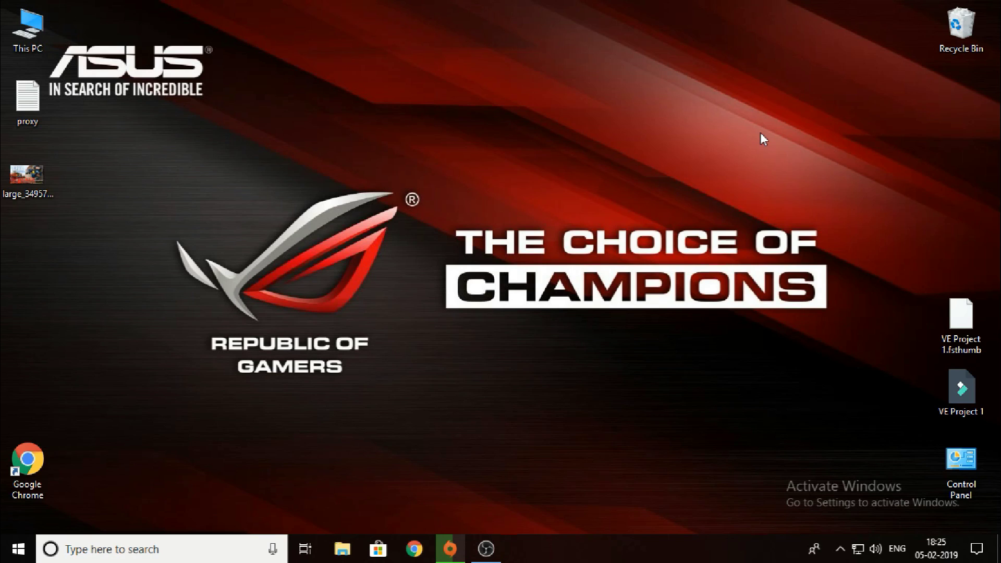
Launch Command Prompt, ping google.com, then run ipconfig /flushdns to clear the DNS cache
key("super")
type("com")
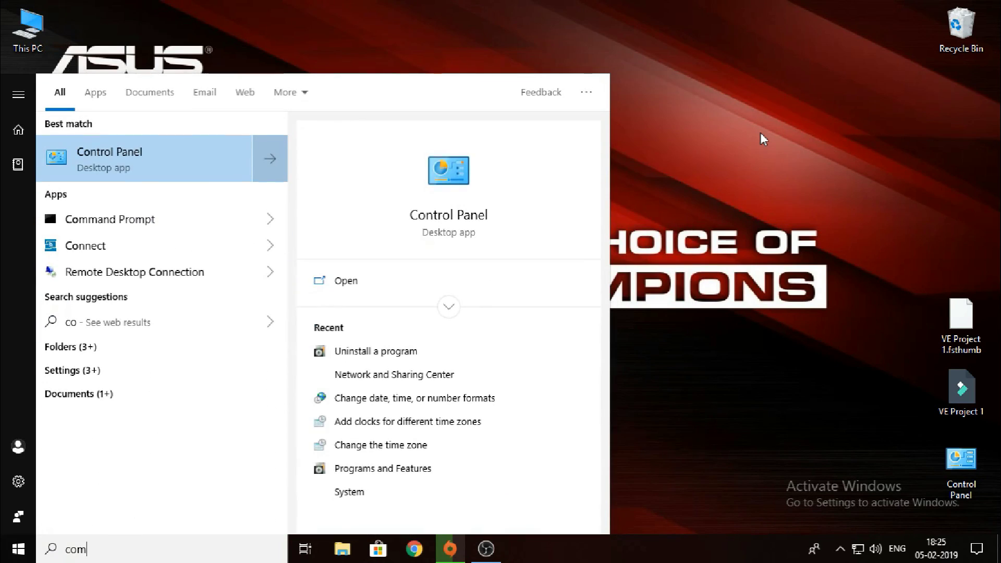
type("mand")
key("Return")
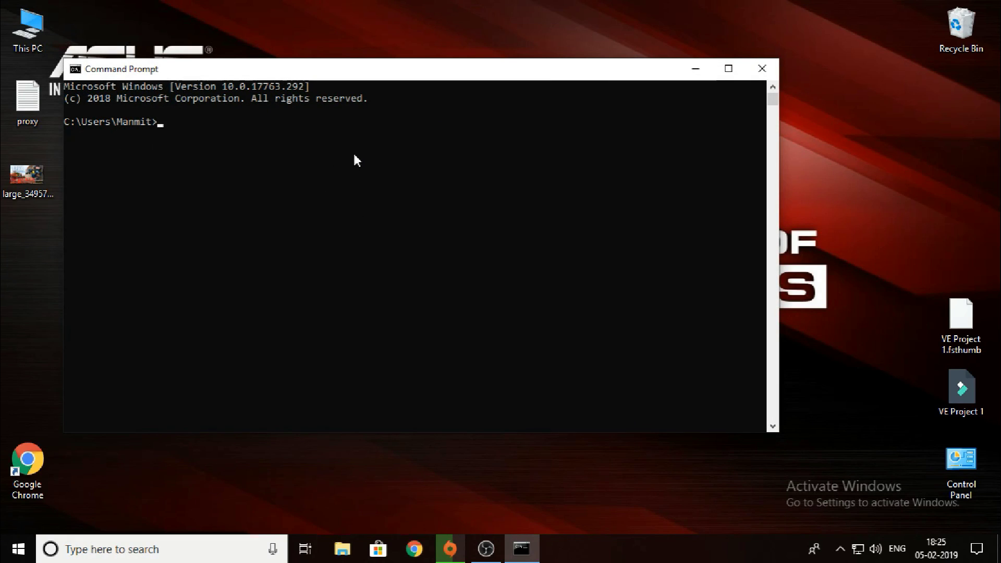
type("pi")
type("ng googl")
type("e.c")
type("om")
key("Return")
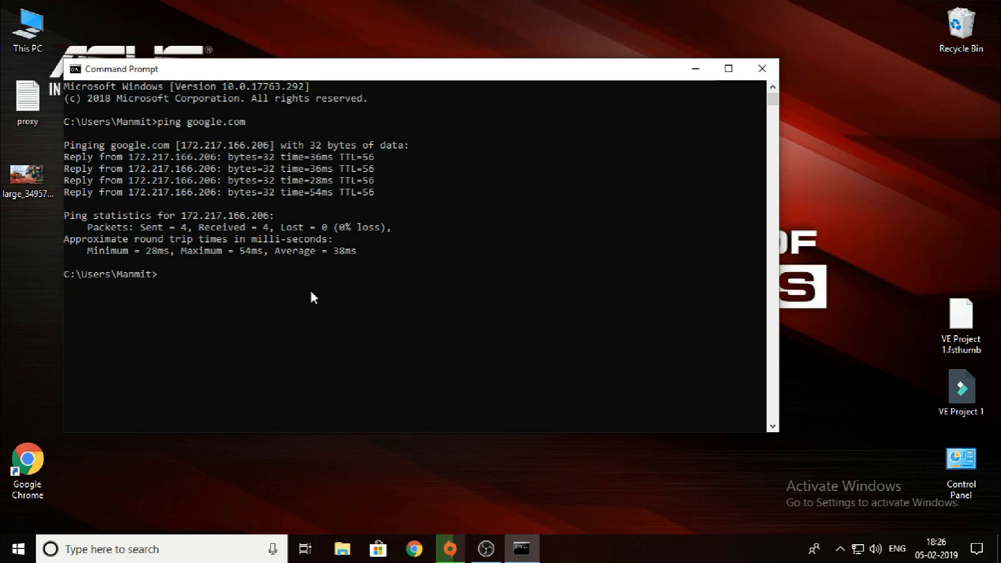
type("ipconfig /flushdns")
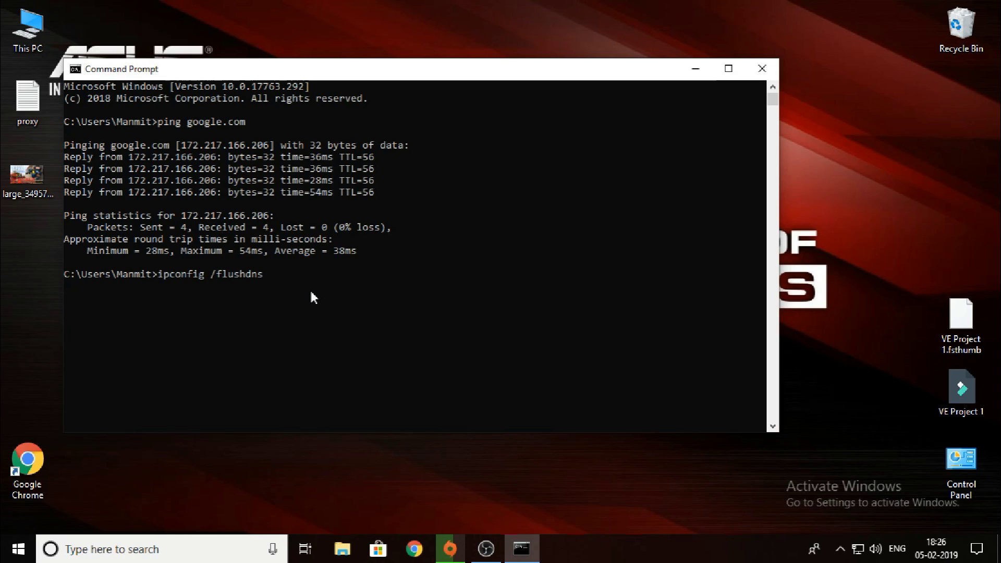
key("Return")
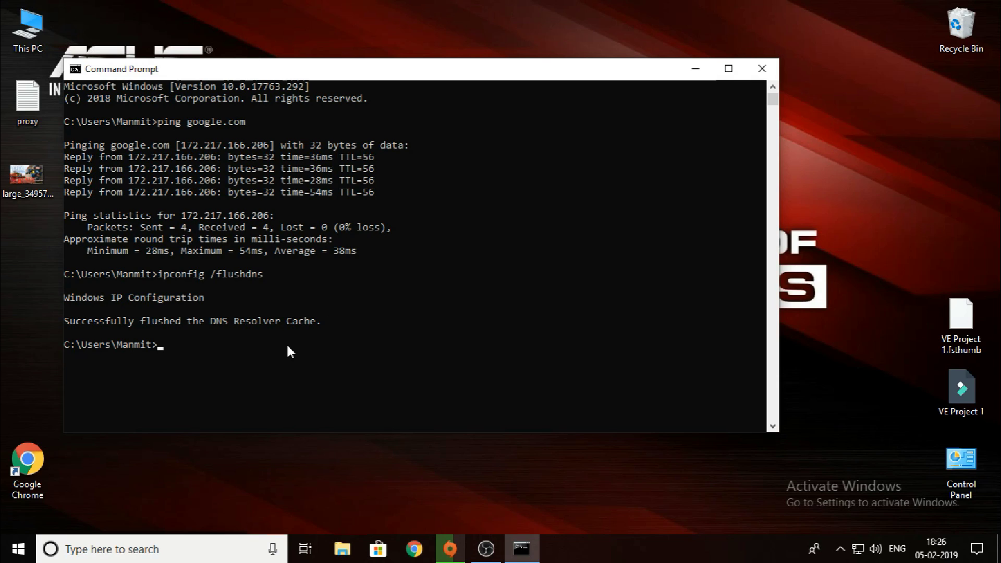
Close Command Prompt and refresh the desktop twice
left_click(762, 69)
right_click(465, 107)
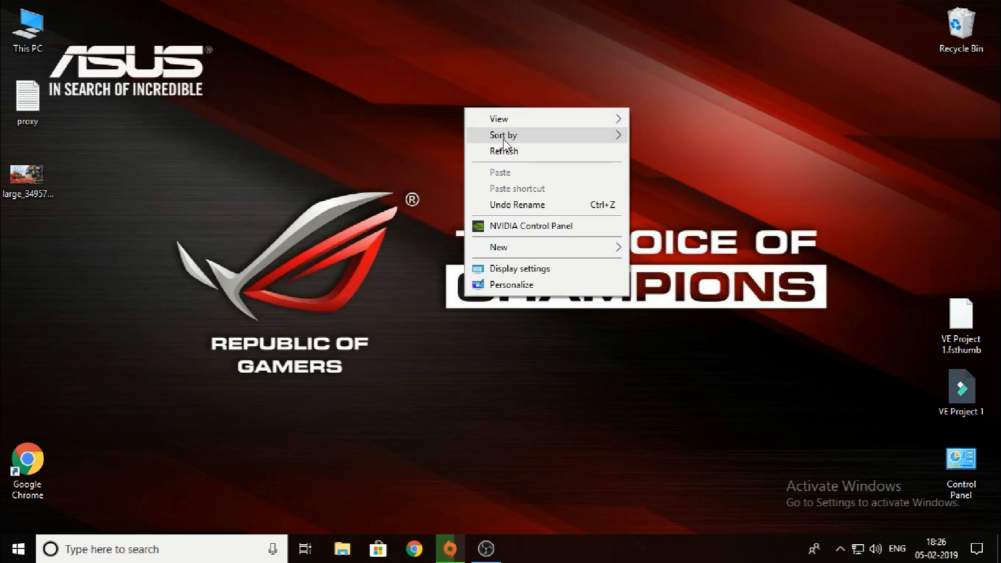
left_click(493, 151)
right_click(489, 132)
left_click(506, 168)
Launch Task Manager from the taskbar and open Resource Monitor from the Performance view
right_click(640, 547)
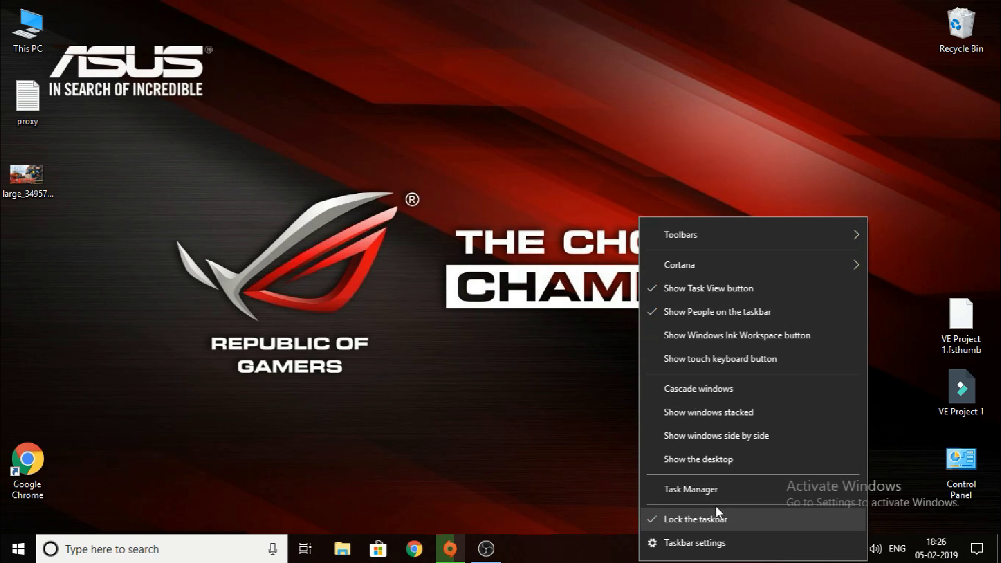
left_click(683, 489)
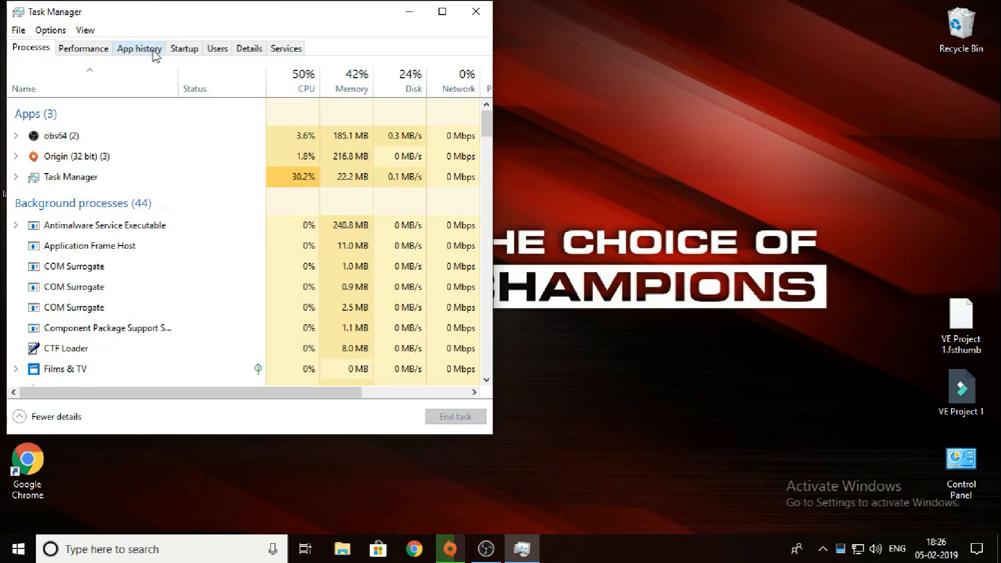
left_click(94, 49)
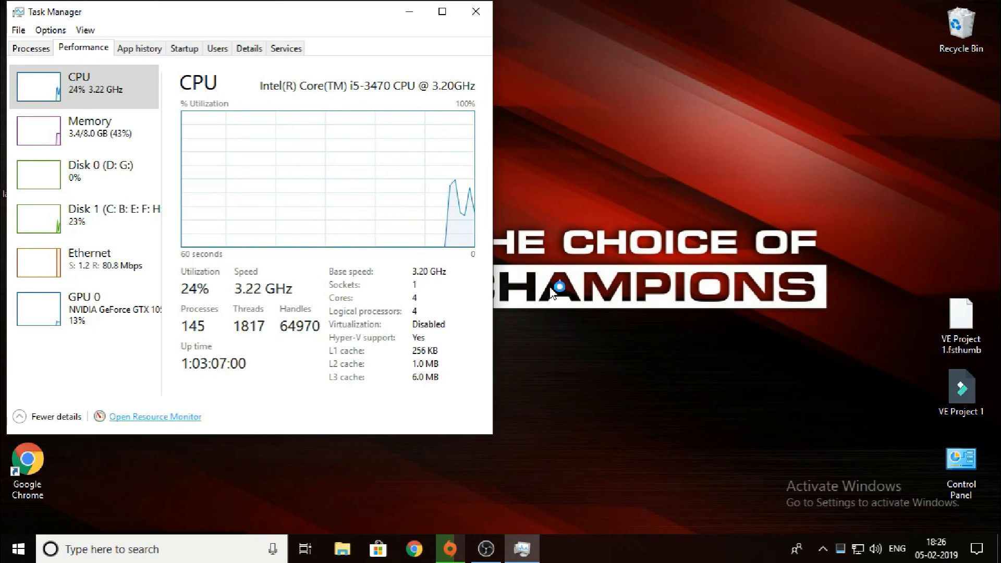
left_click(178, 418)
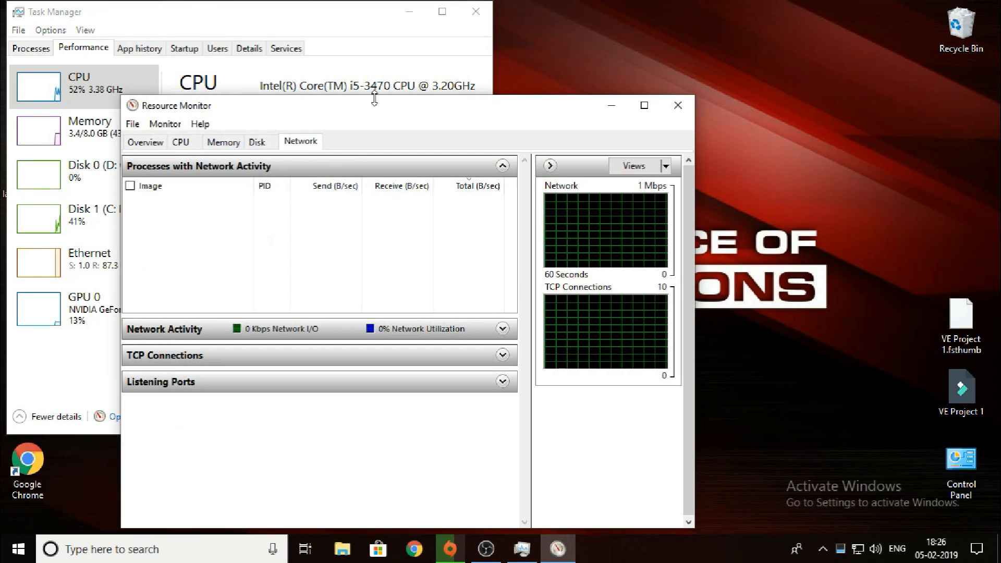
Move Resource Monitor higher and drag-select the network process rows, then deselect them
mouse_move(380, 112)
left_mouse_down()
mouse_move(381, 46)
mouse_move(374, 48)
left_mouse_up()
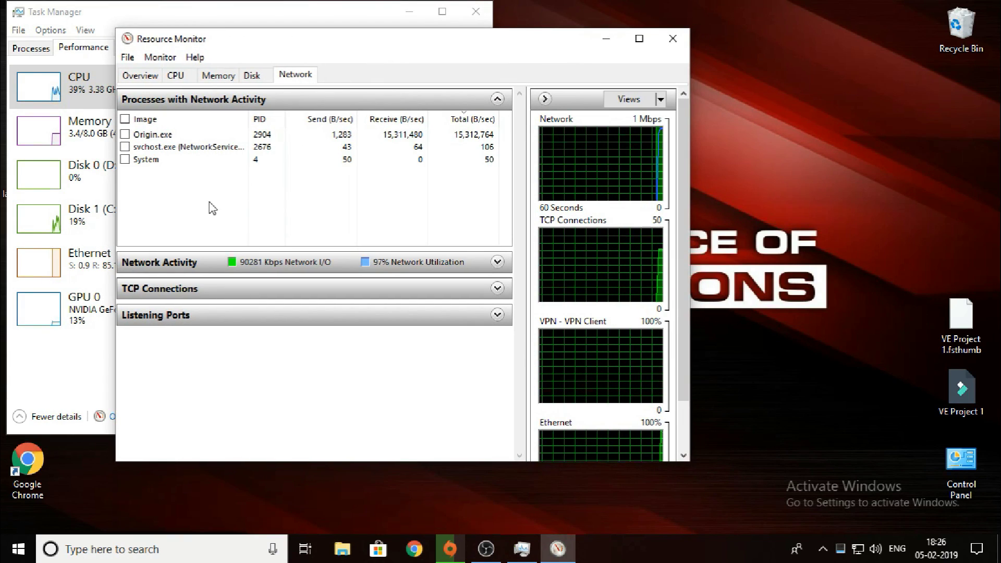
left_click_drag(206, 197, 198, 119)
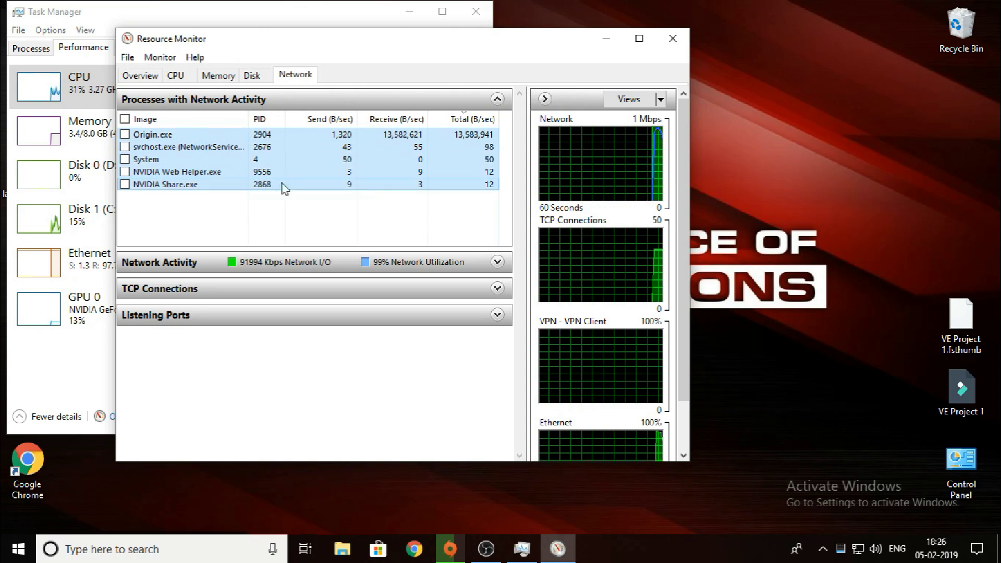
left_click(440, 219)
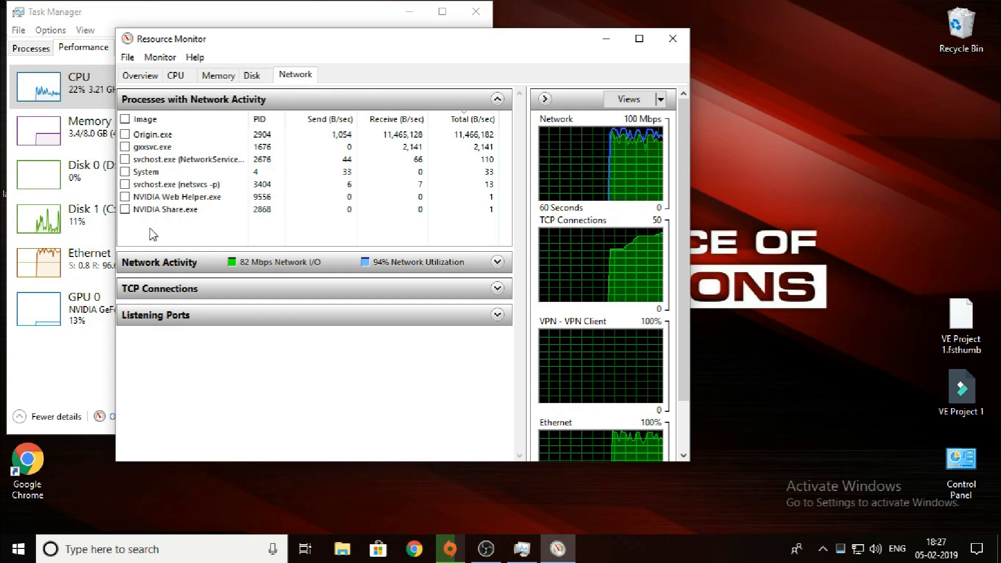
Tick NVIDIA Share.exe and NVIDIA Web Helper.exe, dismiss their action menu, and close Resource Monitor
left_click(125, 209)
left_click(124, 209)
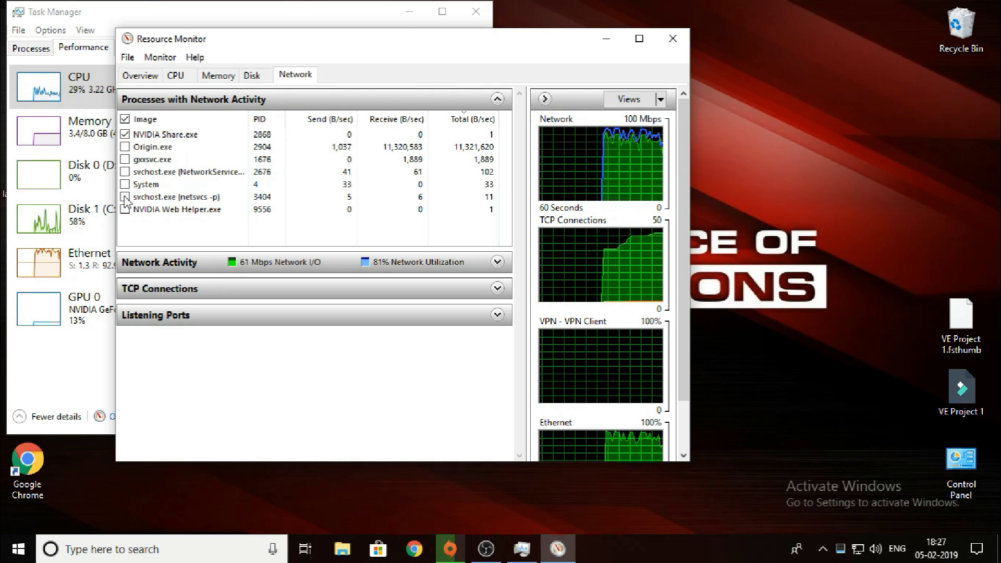
right_click(135, 138)
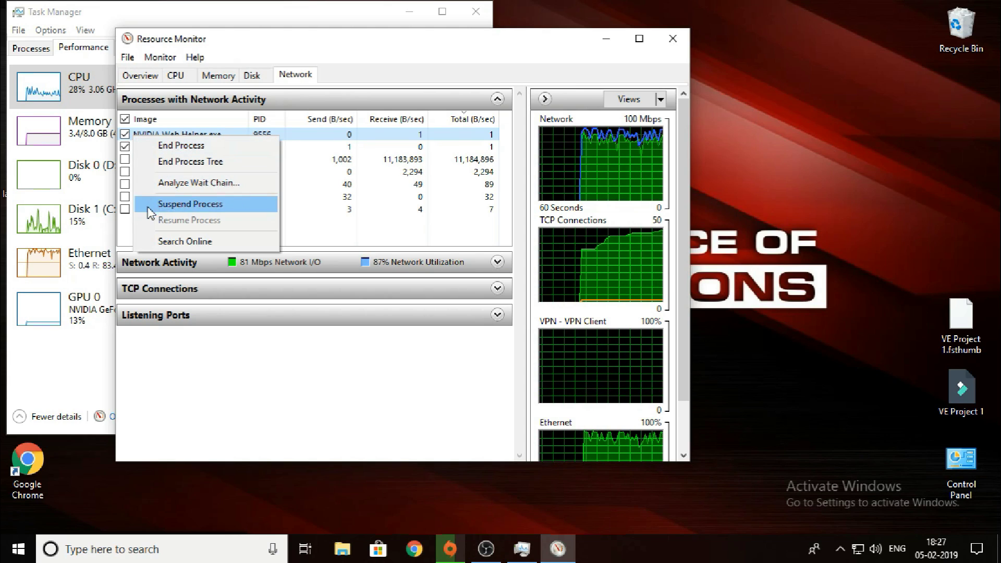
key("Escape")
left_click(673, 39)
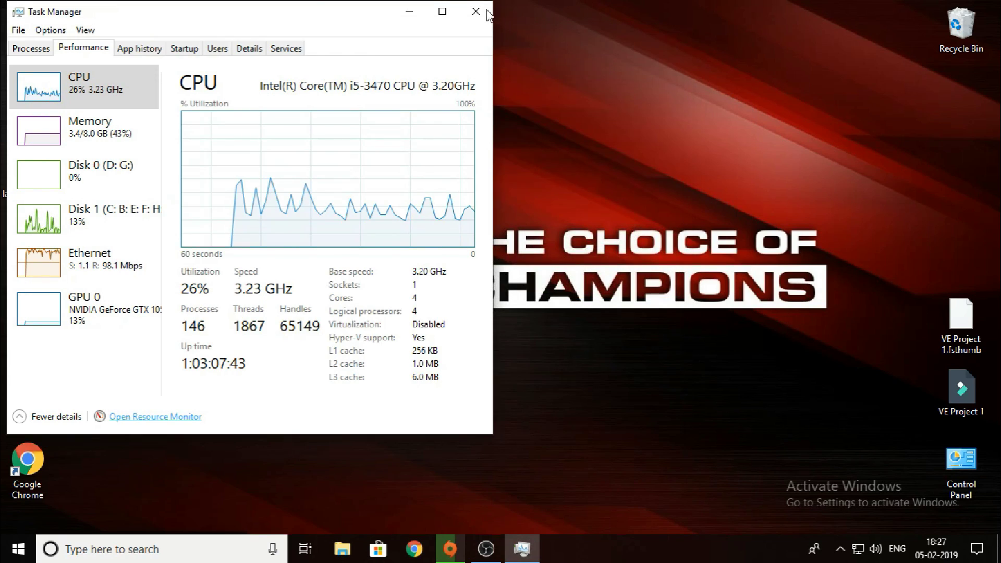
Close Task Manager and enter %temp% in the Run dialog
left_click(534, 10)
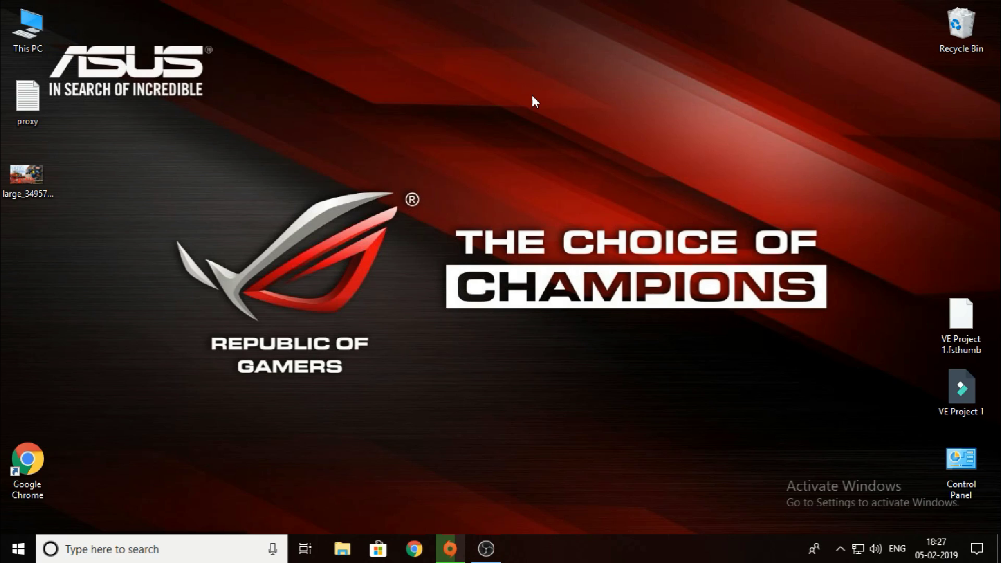
key("super+r")
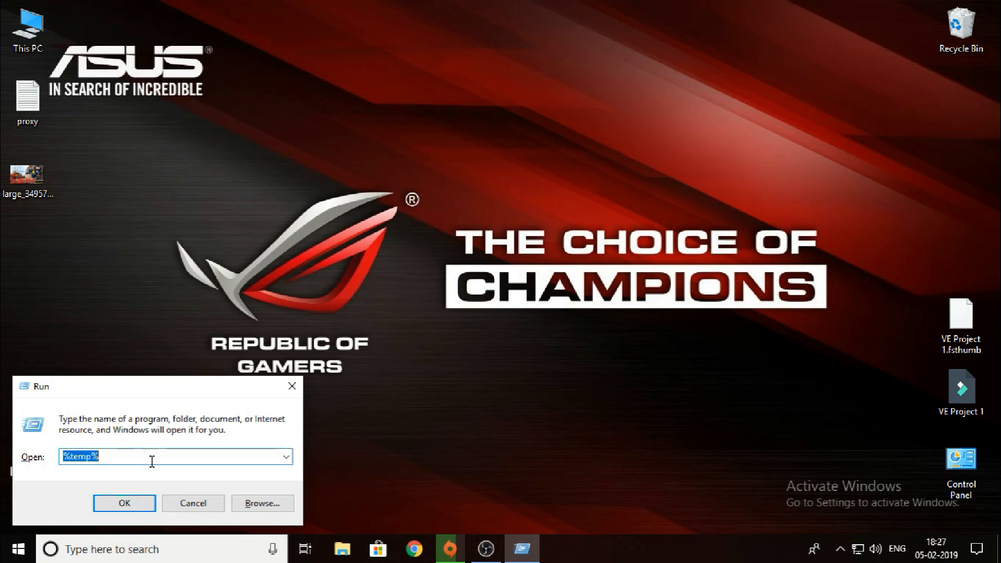
key("BackSpace")
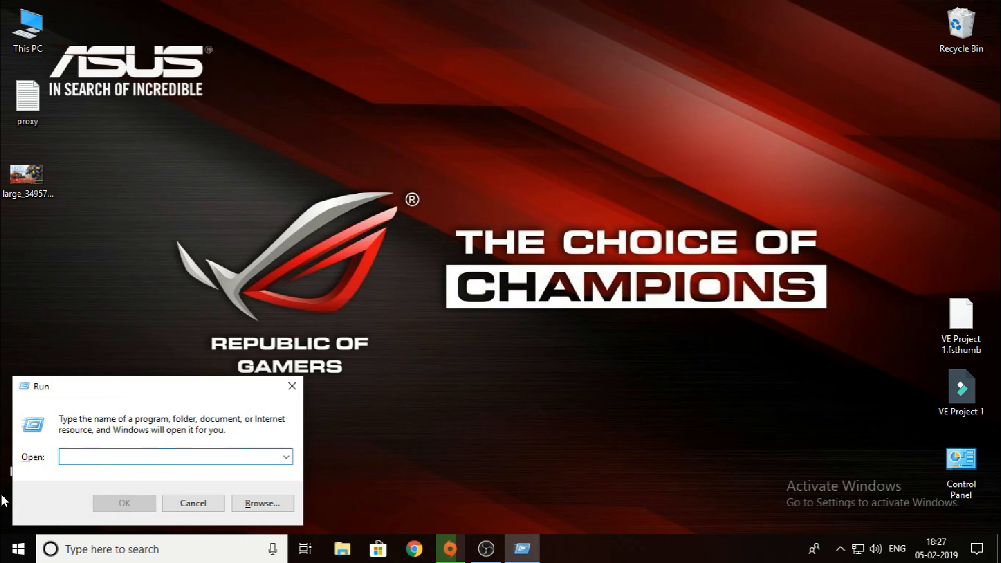
type("%")
type("temp%")
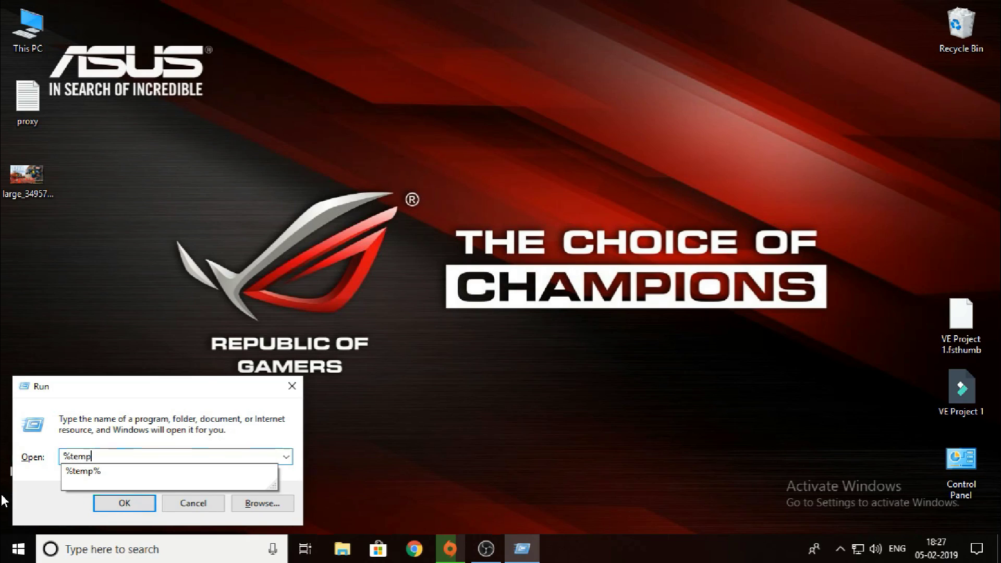
Open the Temp folder and refresh its listing
key("Return")
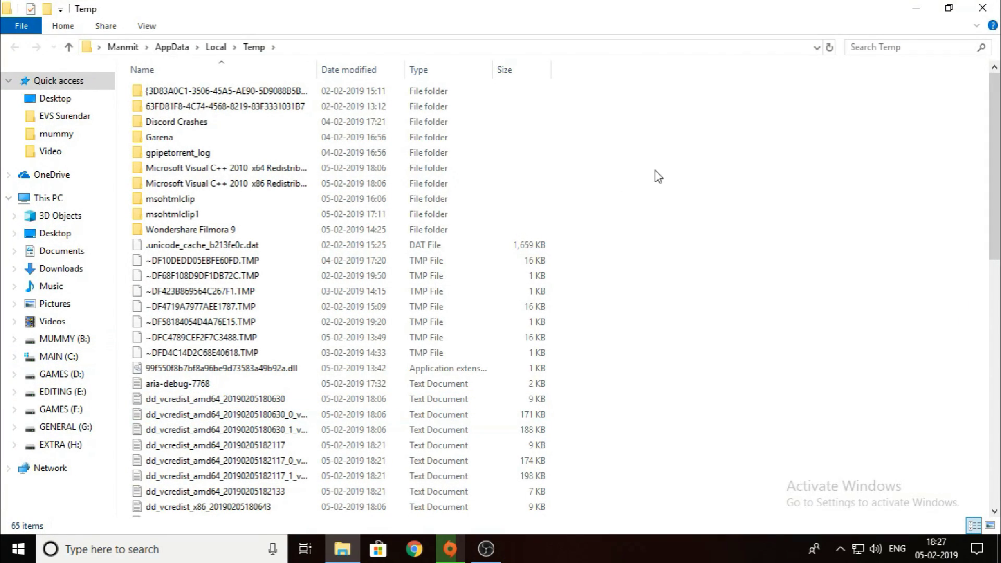
right_click(711, 168)
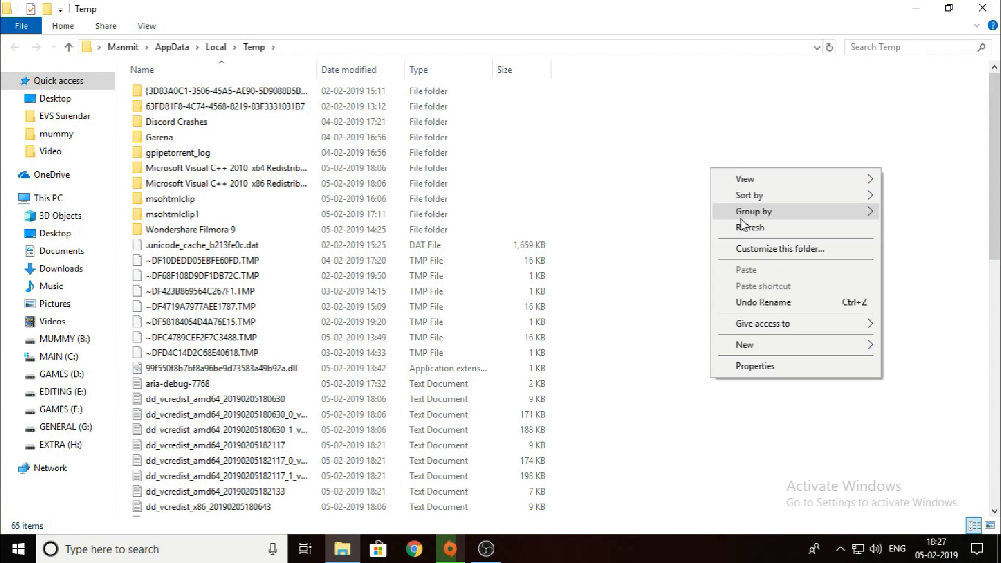
right_click(727, 172)
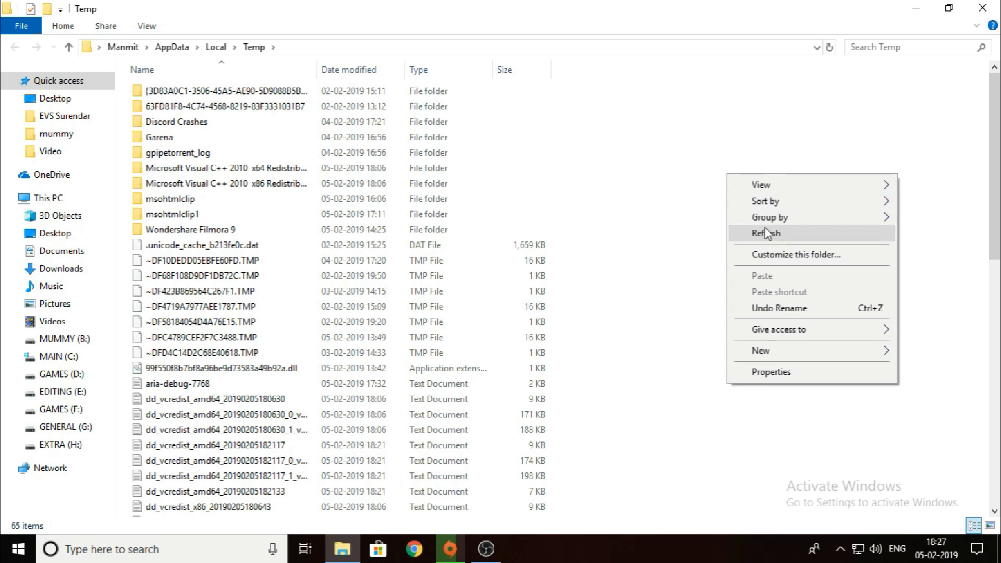
left_click(834, 229)
Drag-select files in the Temp folder, clear the selection, and scroll back to the top
mouse_move(613, 81)
left_mouse_down()
mouse_move(482, 377)
mouse_move(393, 477)
mouse_move(619, 380)
left_mouse_up()
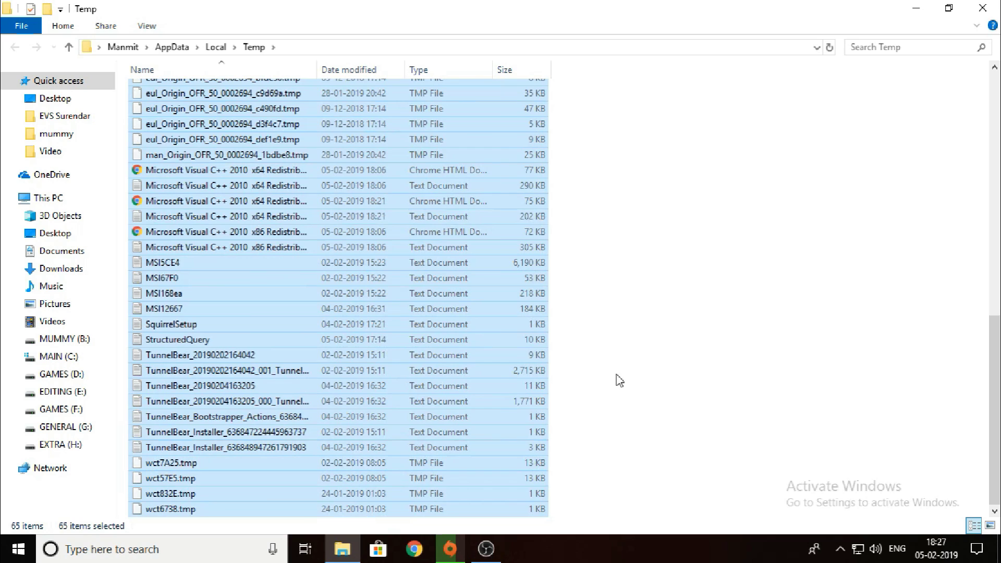
left_click(704, 320)
scroll(719, 325, "up", 10)
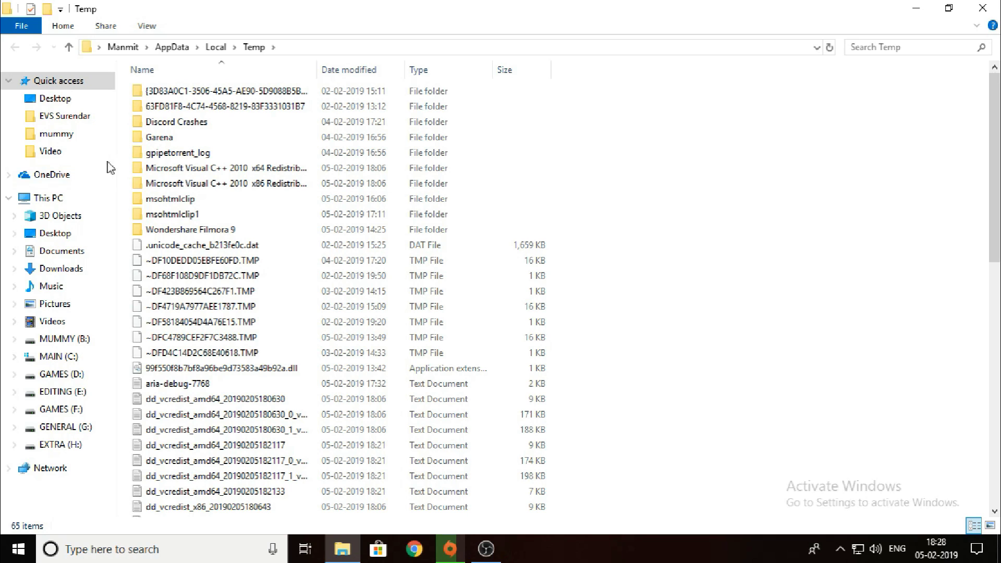
mouse_move(128, 86)
left_mouse_down()
mouse_move(385, 394)
mouse_move(649, 457)
mouse_move(675, 503)
left_mouse_up()
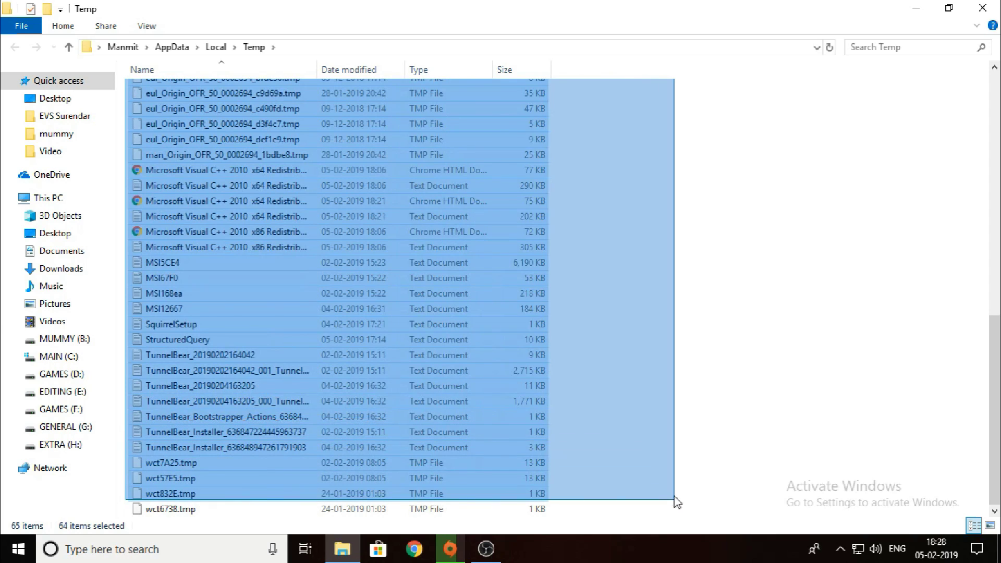
left_click(802, 360)
scroll(801, 357, "up", 4)
scroll(802, 347, "up", 8)
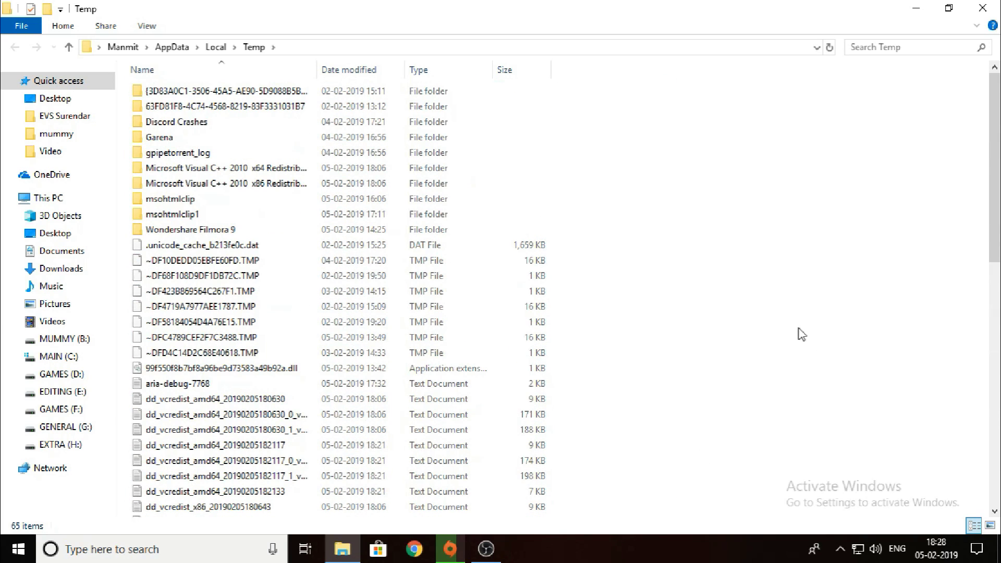
Permanently delete all 65 Temp items, skipping those needing administrator permission
key("ctrl+a")
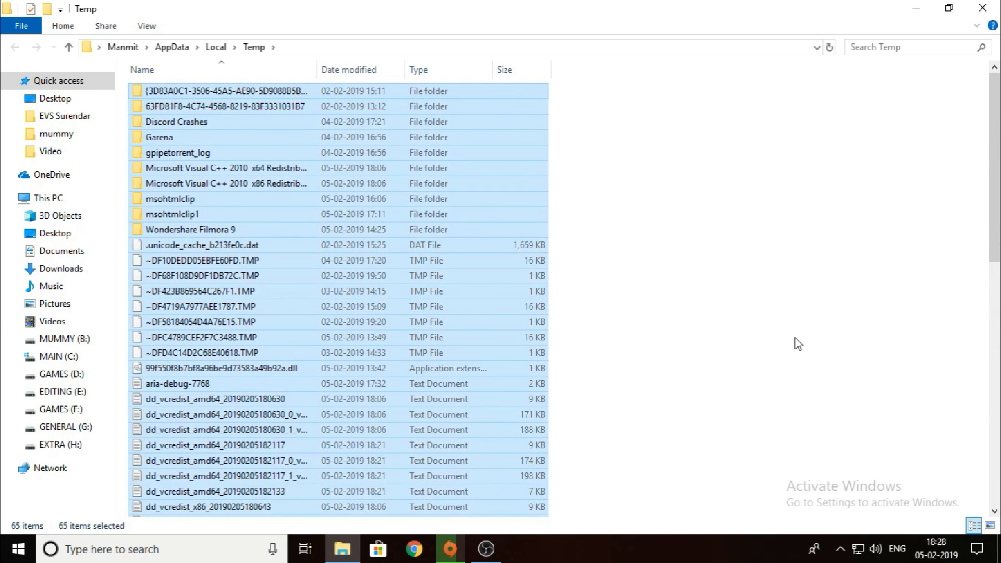
key("shift+Delete")
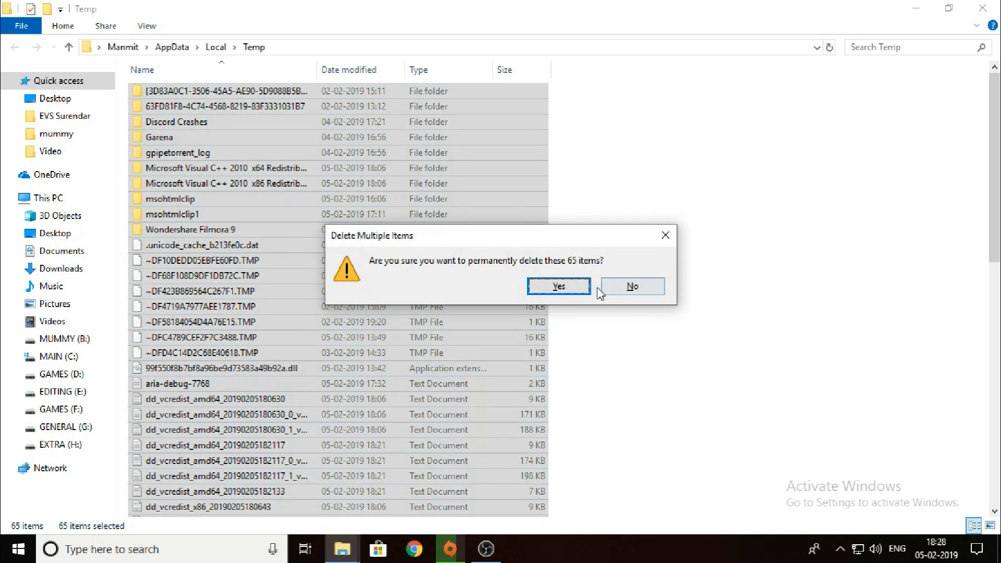
left_click(568, 290)
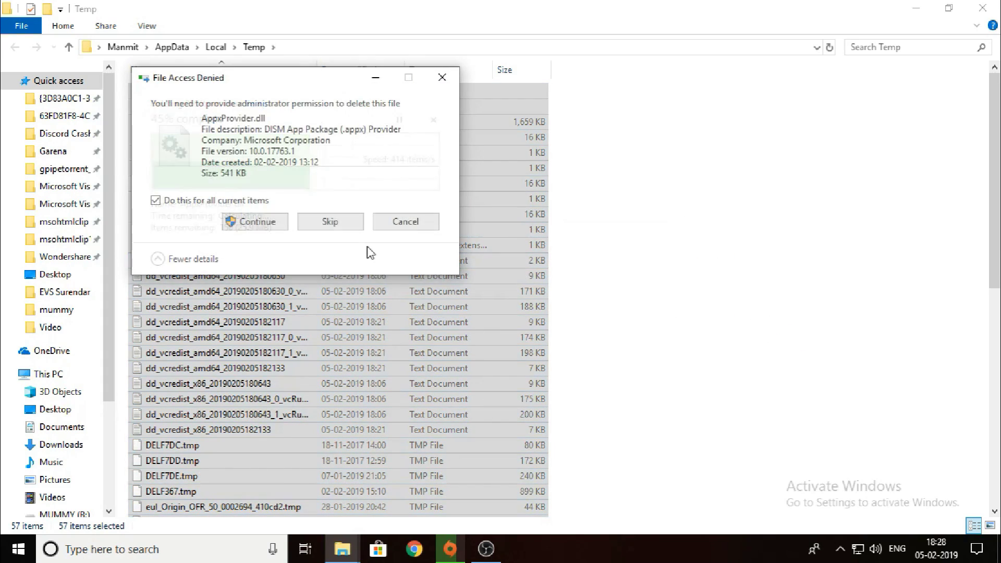
left_click(323, 227)
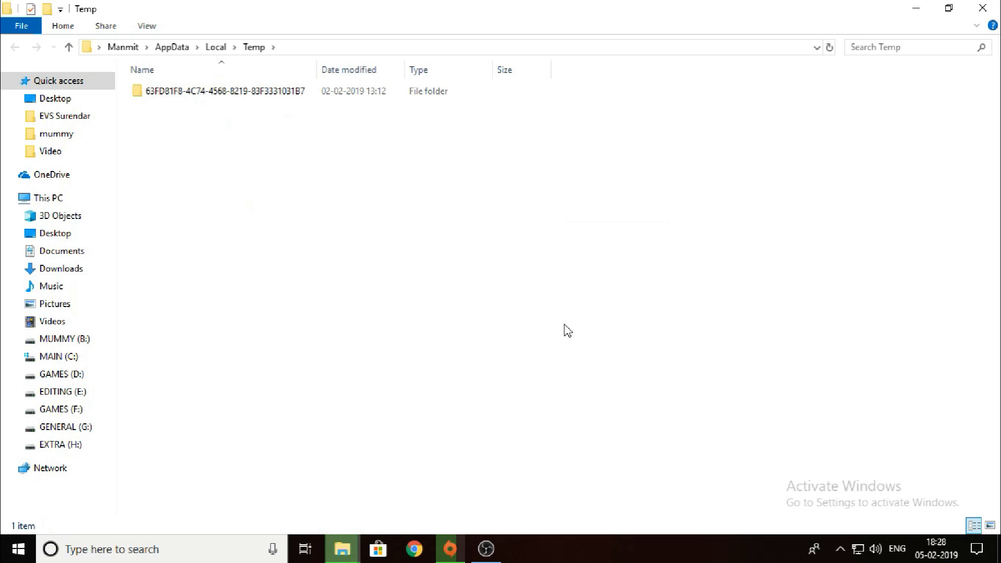
Show the desktop with Win+D and refresh it
key("super+d")
right_click(288, 93)
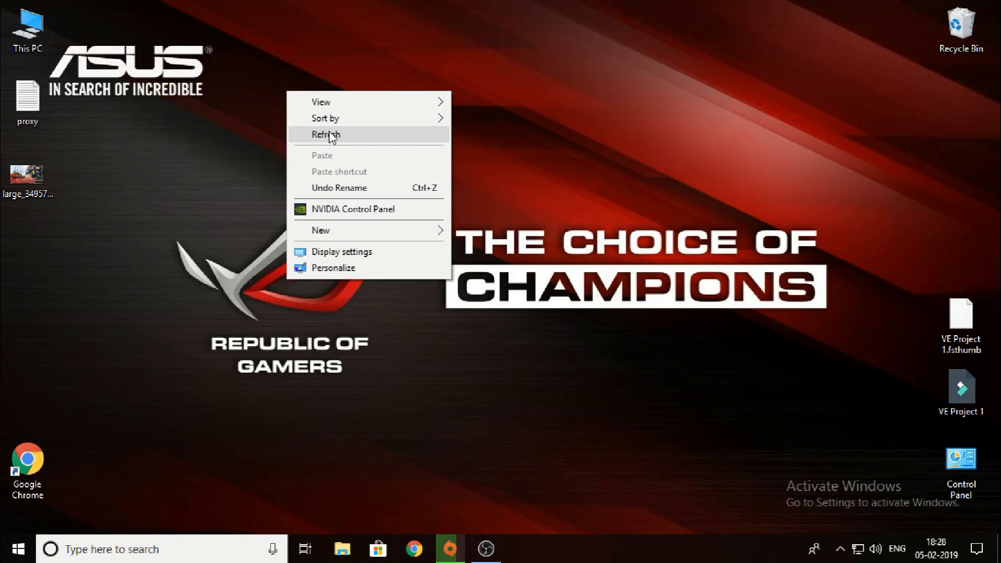
left_click(352, 124)
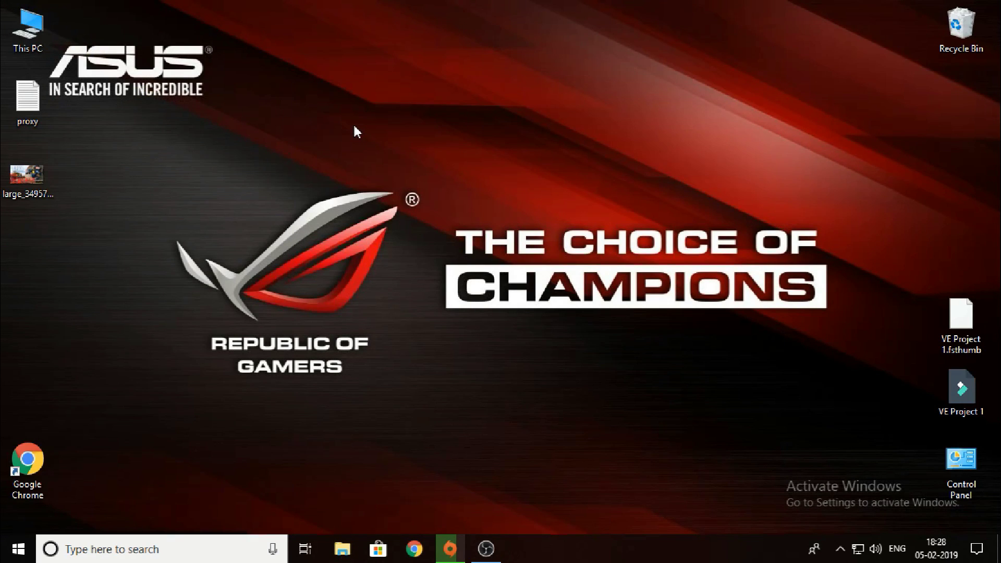